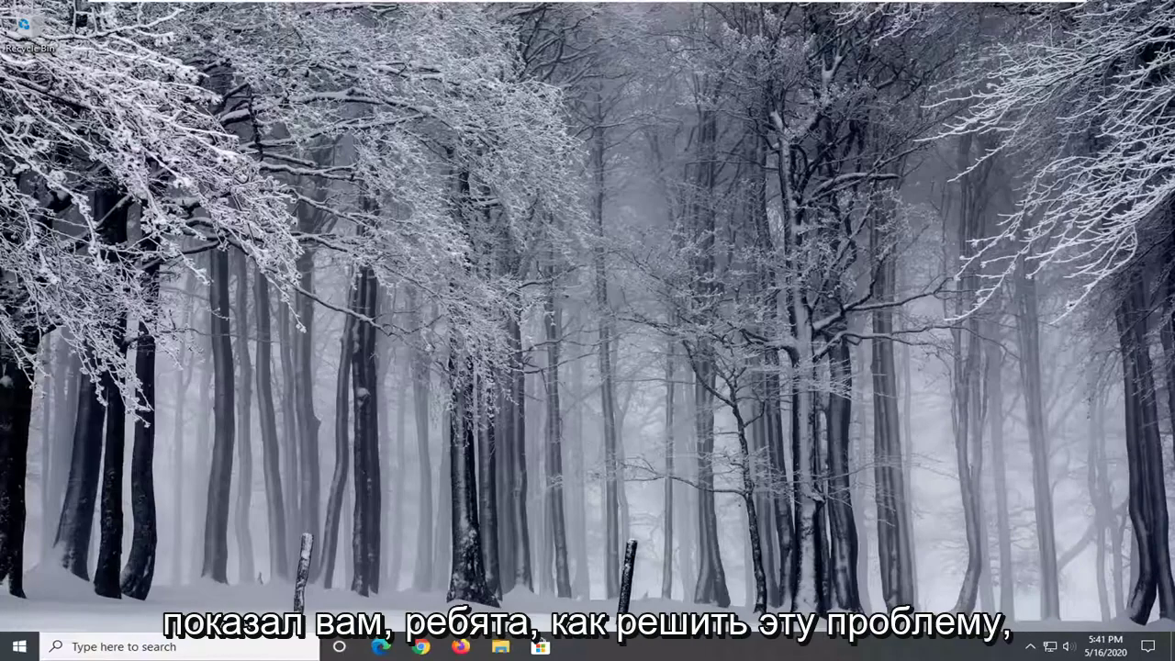
Open Windows Settings from the Start menu and go to the Privacy section.
left_click(18, 646)
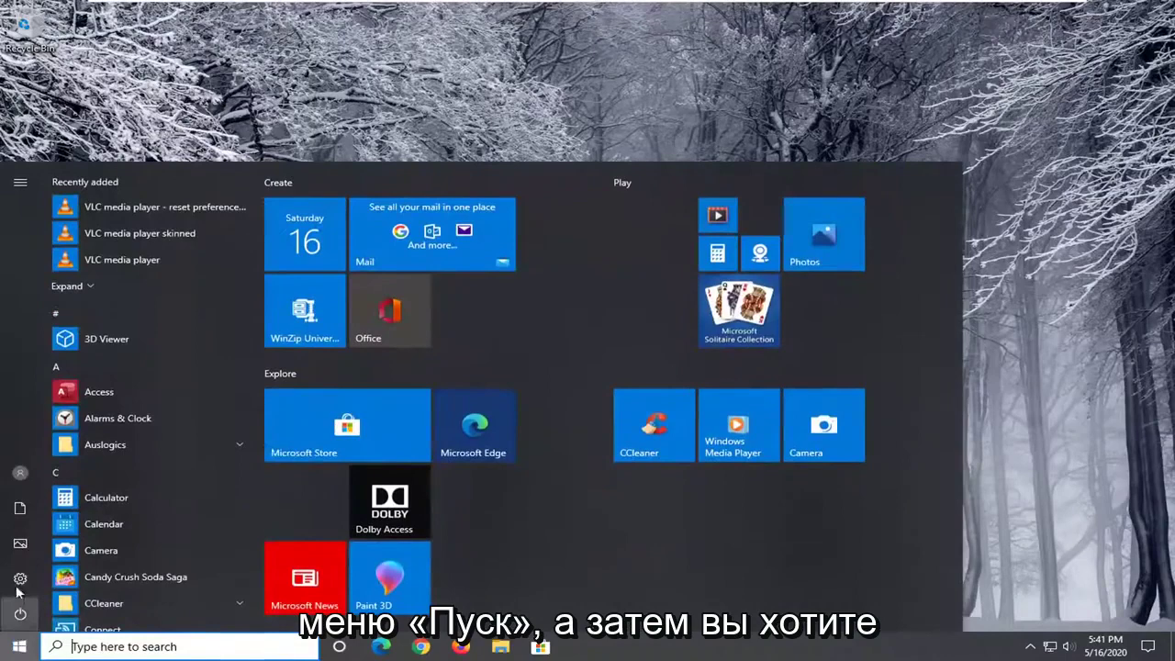
mouse_move(20, 580)
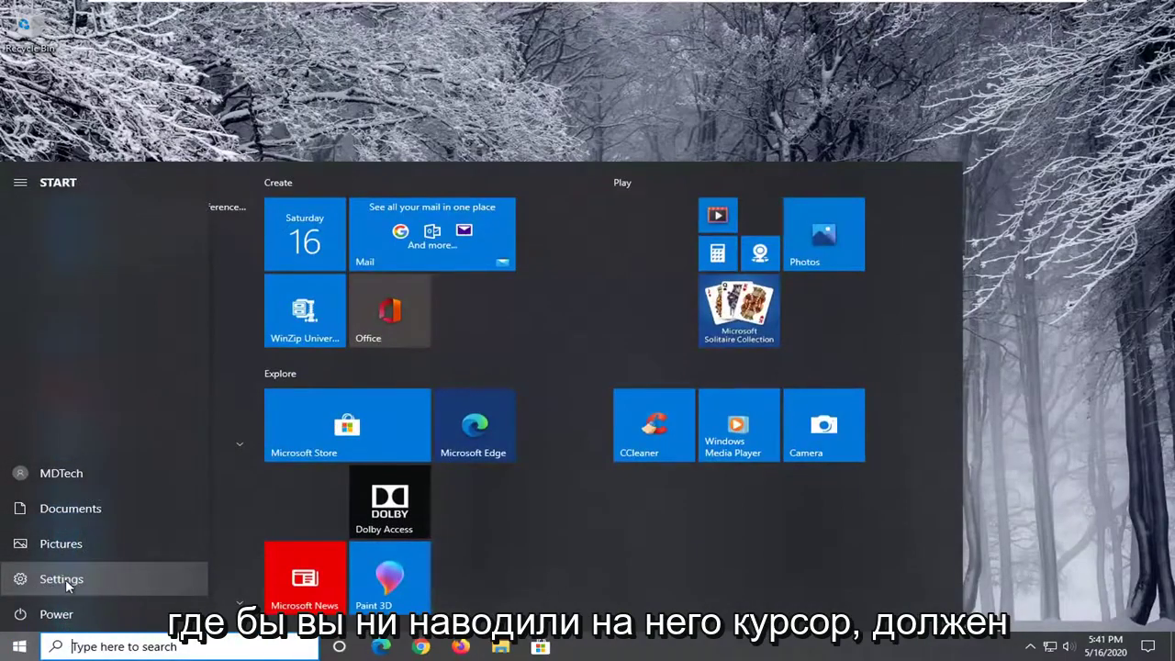
left_click(66, 578)
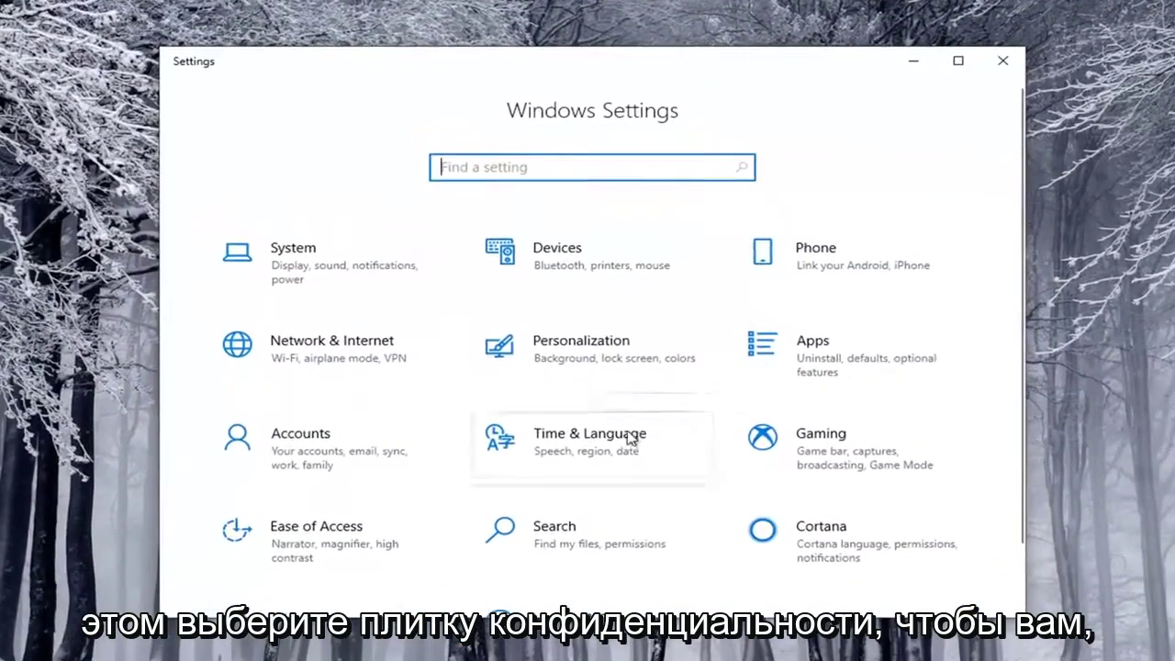
scroll(640, 433, "down", 2)
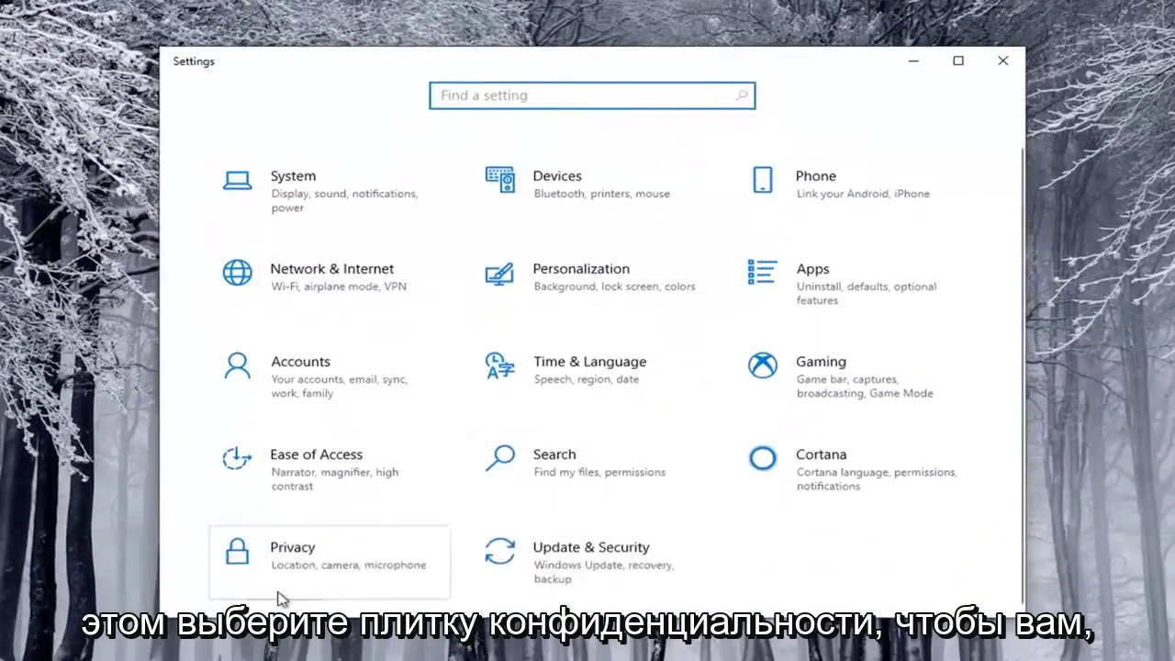
left_click(301, 556)
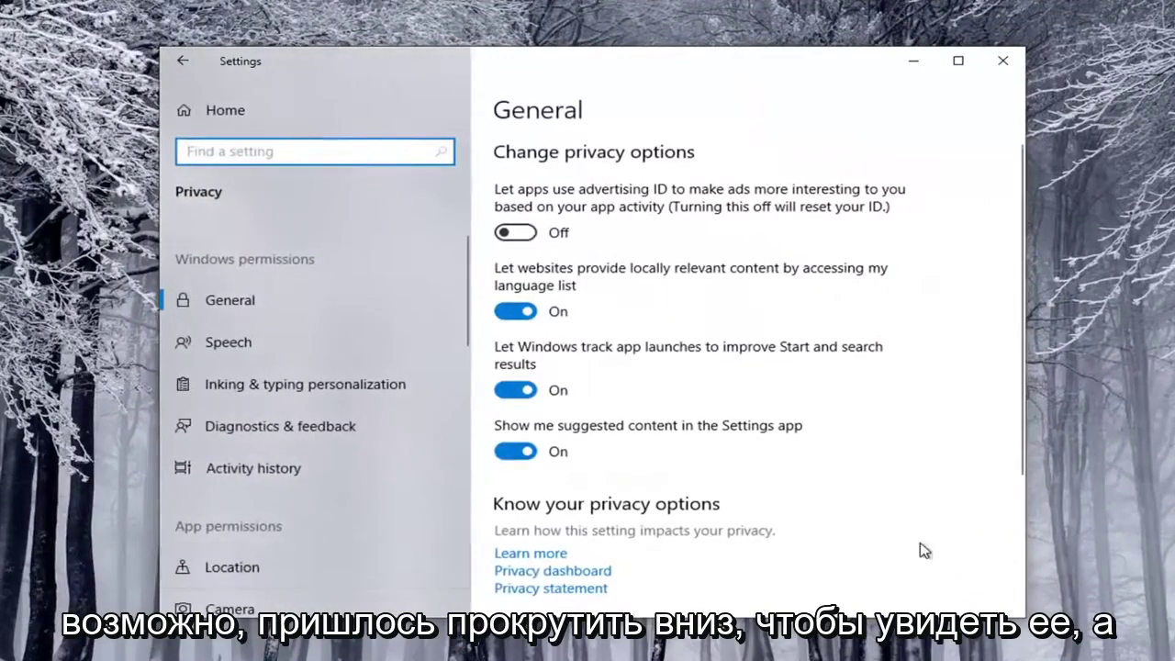
scroll(309, 407, "down", 1)
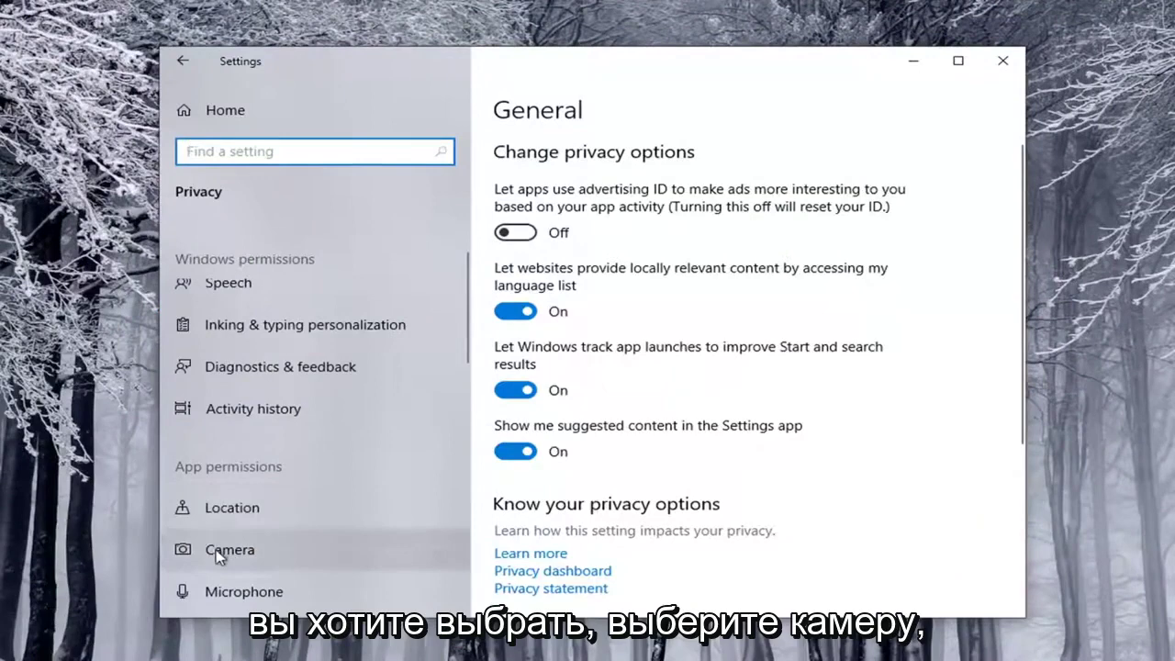
On the Camera privacy page, turn on 'Allow apps to access your camera' and confirm device camera access is on.
left_click(218, 555)
scroll(567, 306, "down", 1)
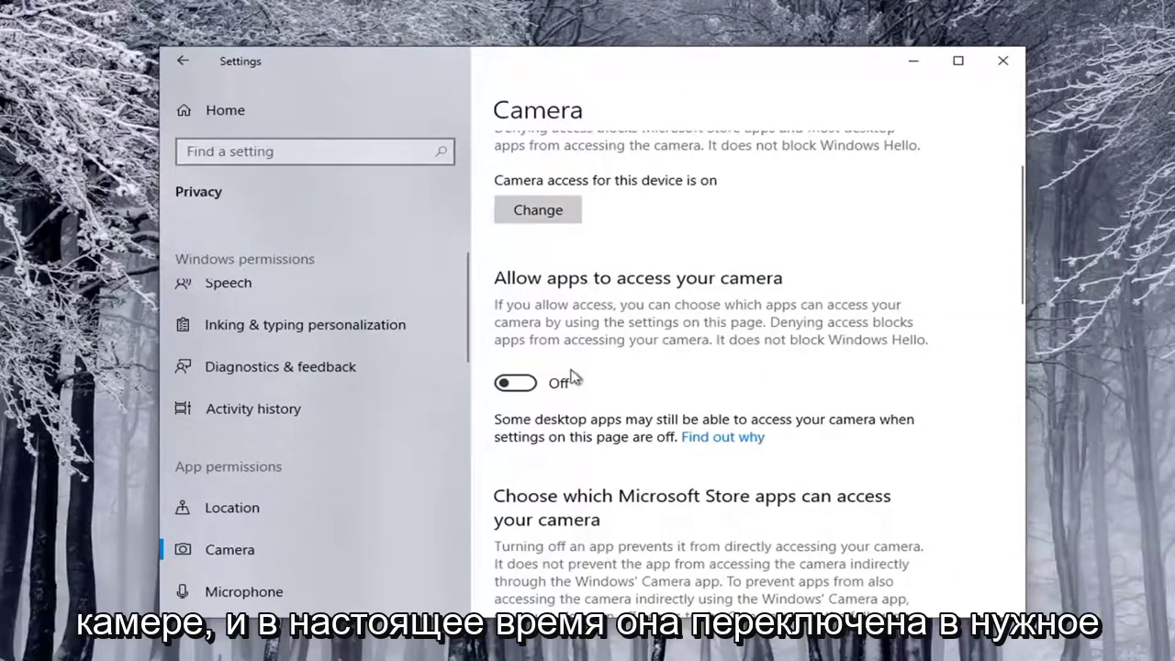
left_click(520, 387)
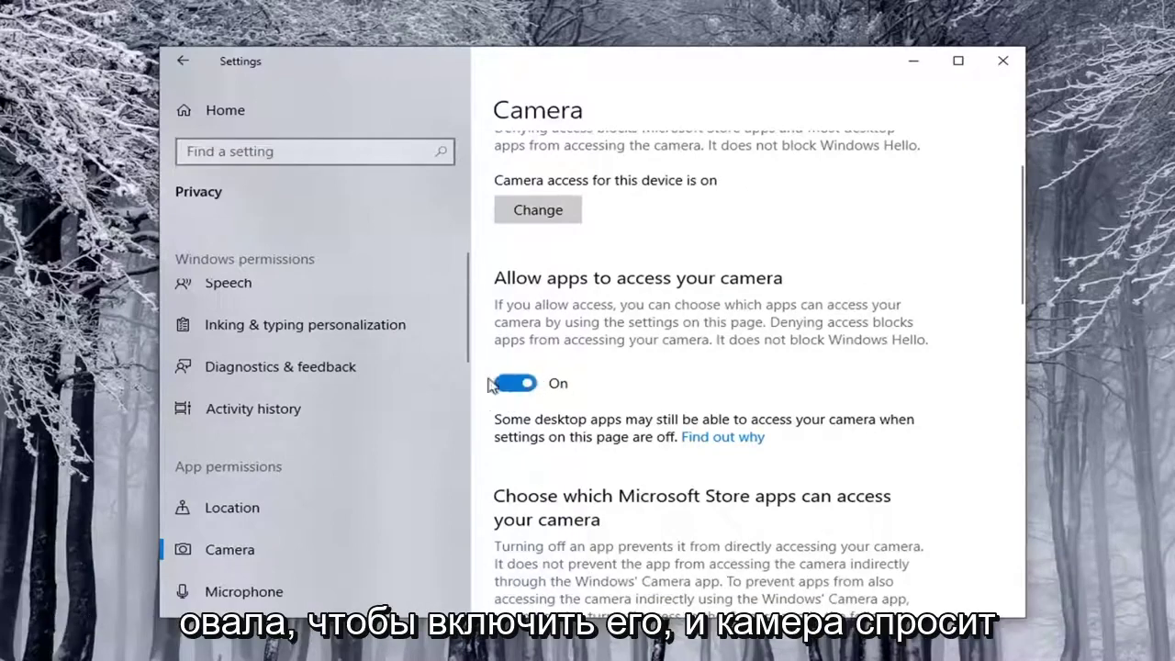
scroll(579, 332, "up", 2)
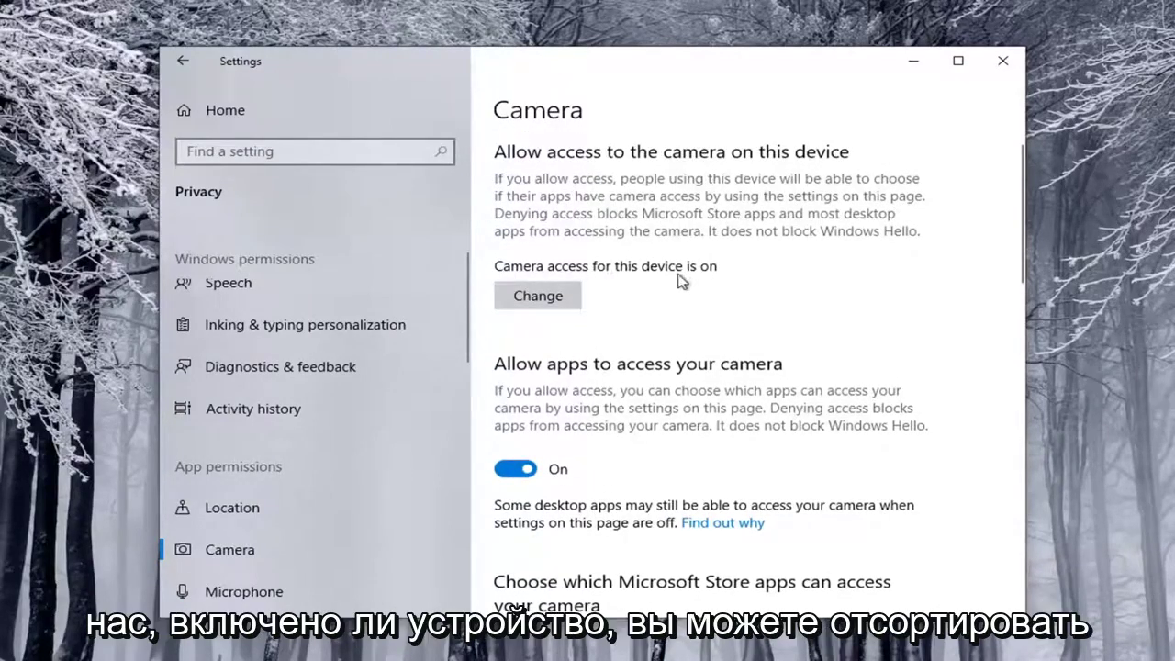
left_click(542, 296)
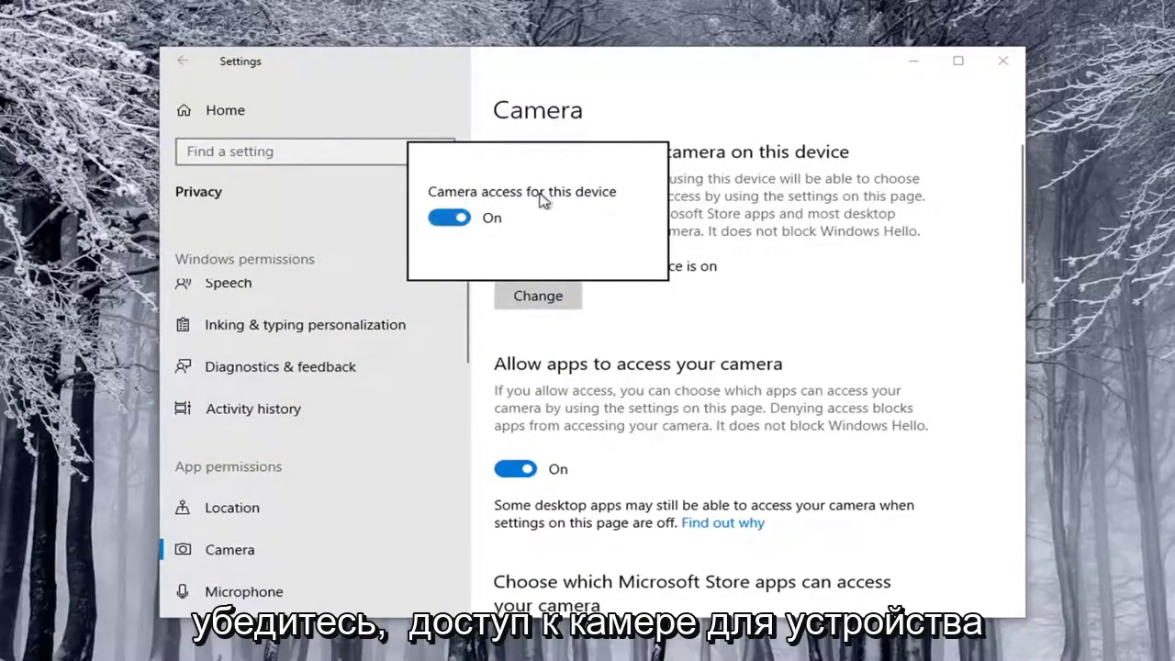
left_click(602, 413)
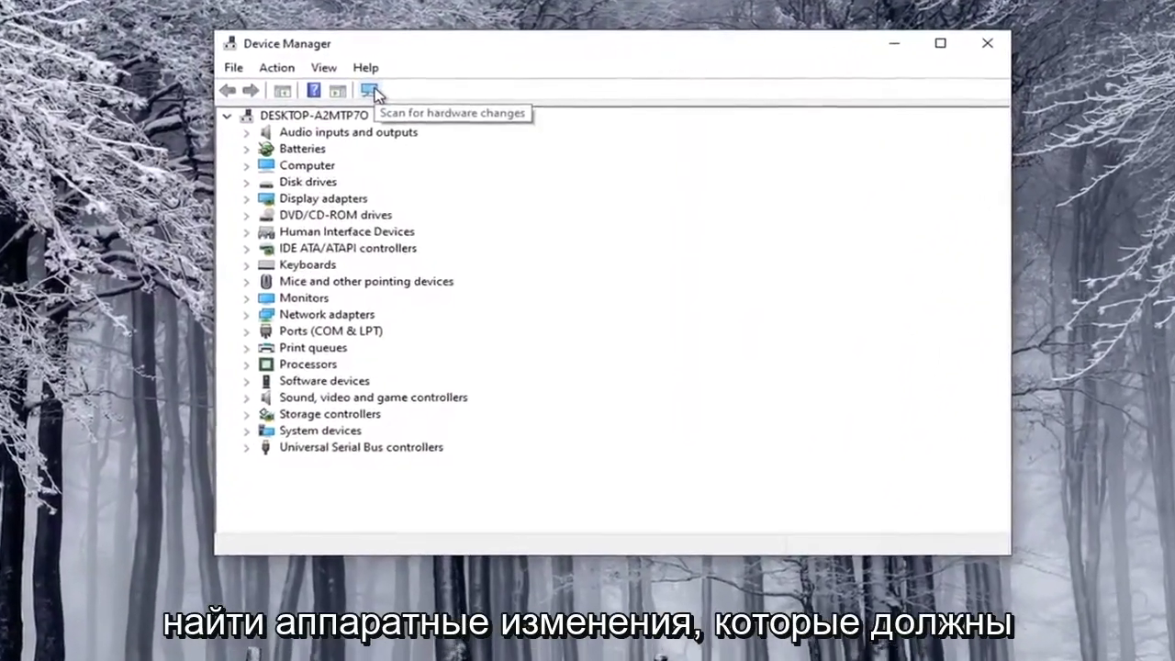
Scan for hardware changes, then select the computer's root entry in the device tree.
left_click(390, 90)
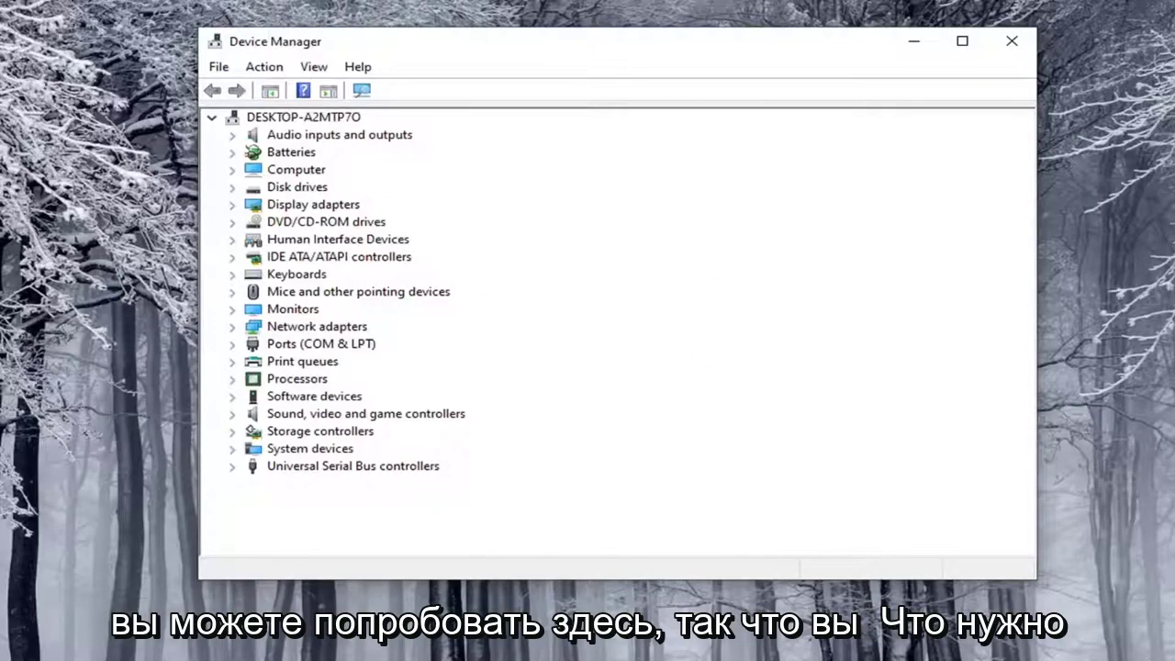
left_click(305, 117)
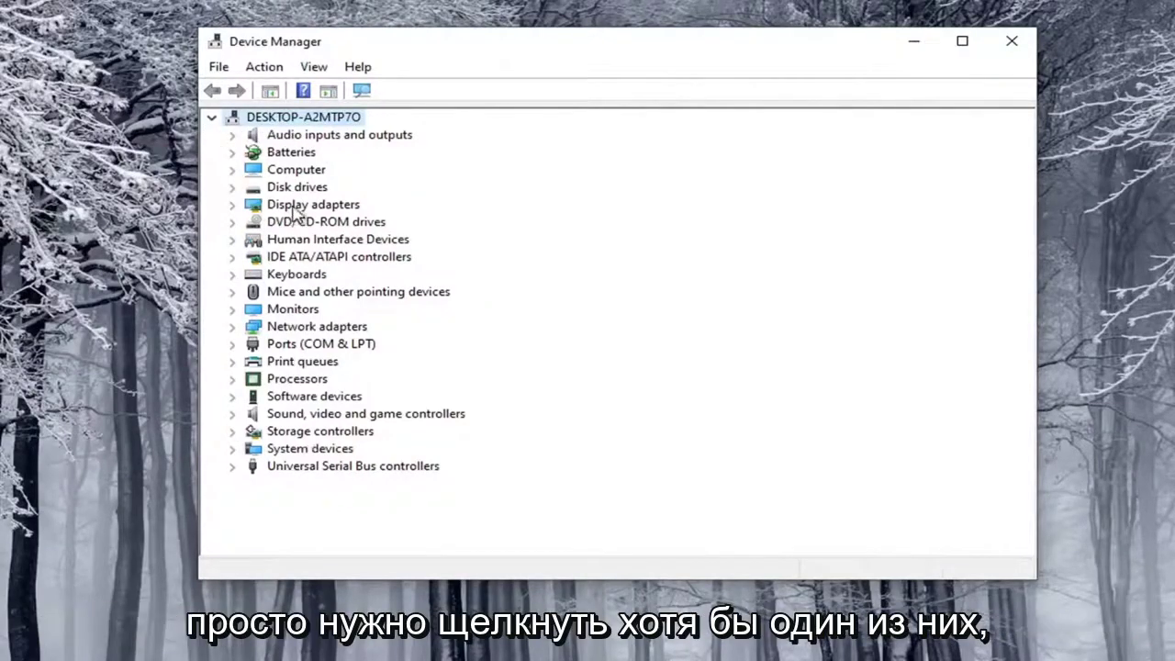
Launch 'Add legacy hardware' from the Action menu and reposition the Add Hardware wizard window.
left_click(267, 74)
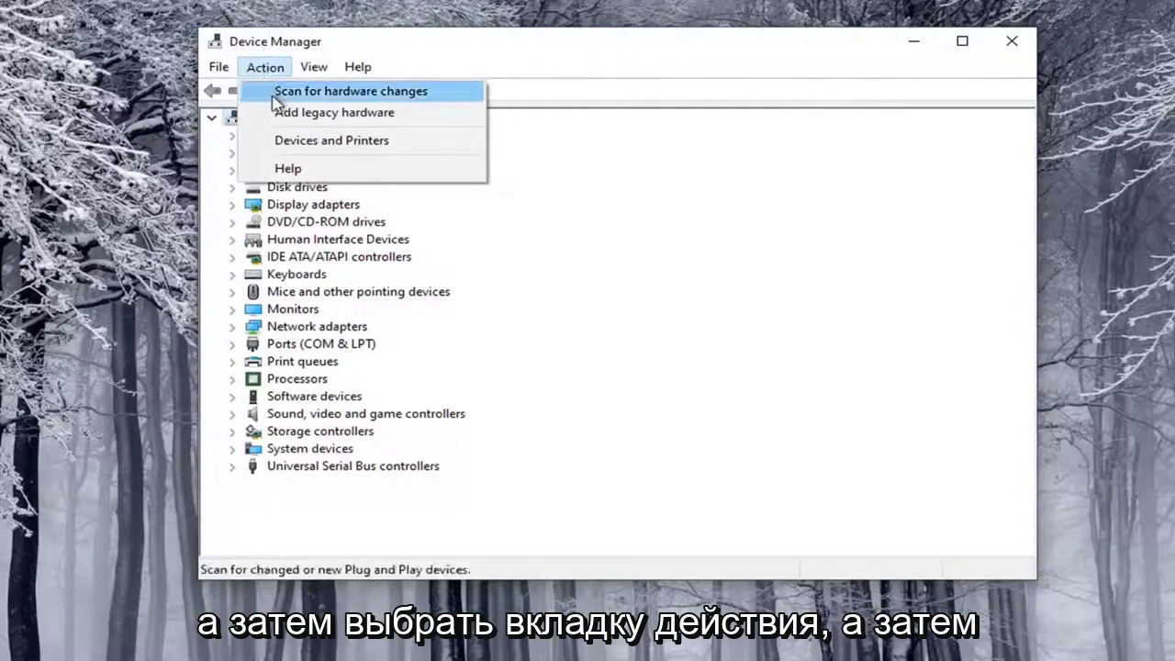
left_click(303, 114)
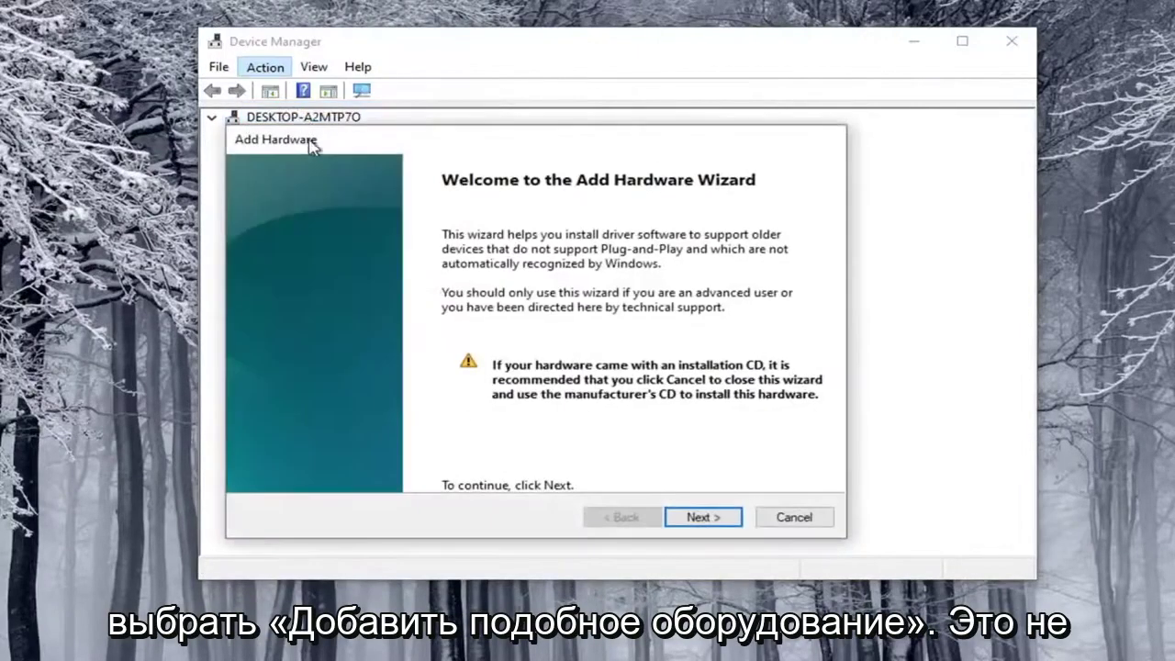
mouse_move(310, 144)
left_mouse_down()
mouse_move(333, 250)
mouse_move(495, 208)
left_mouse_up()
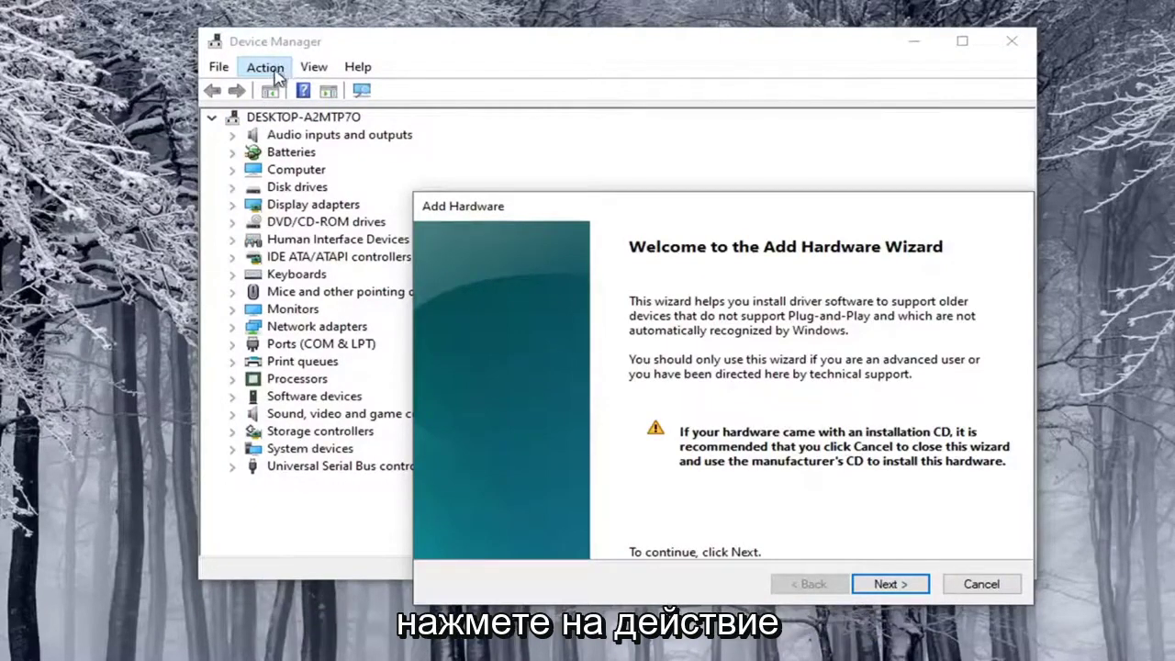
left_click(275, 73)
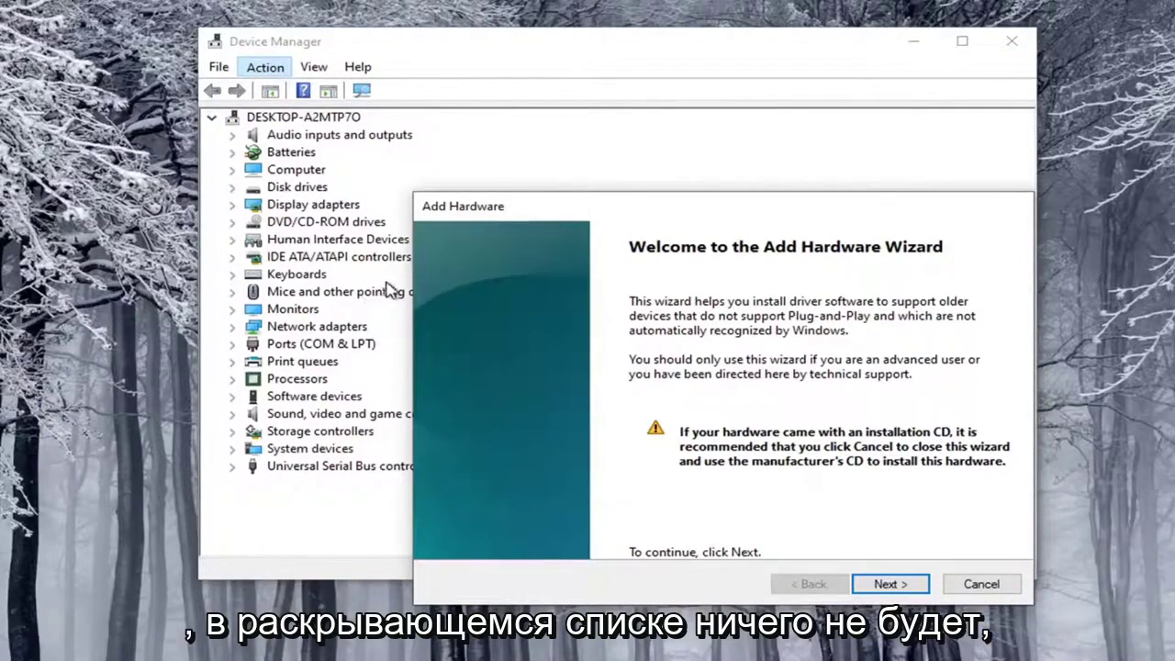
left_click_drag(542, 218, 433, 141)
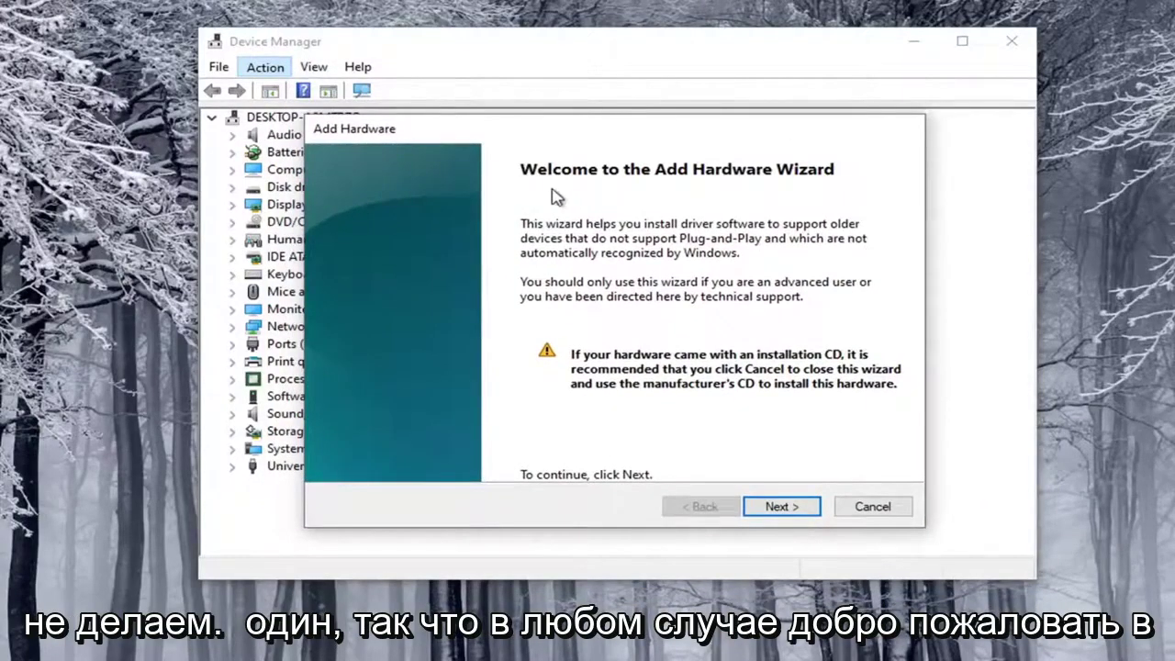
Advance the wizard with manual selection and the Cameras type to driver selection, then try and dismiss Have Disk.
left_click(780, 511)
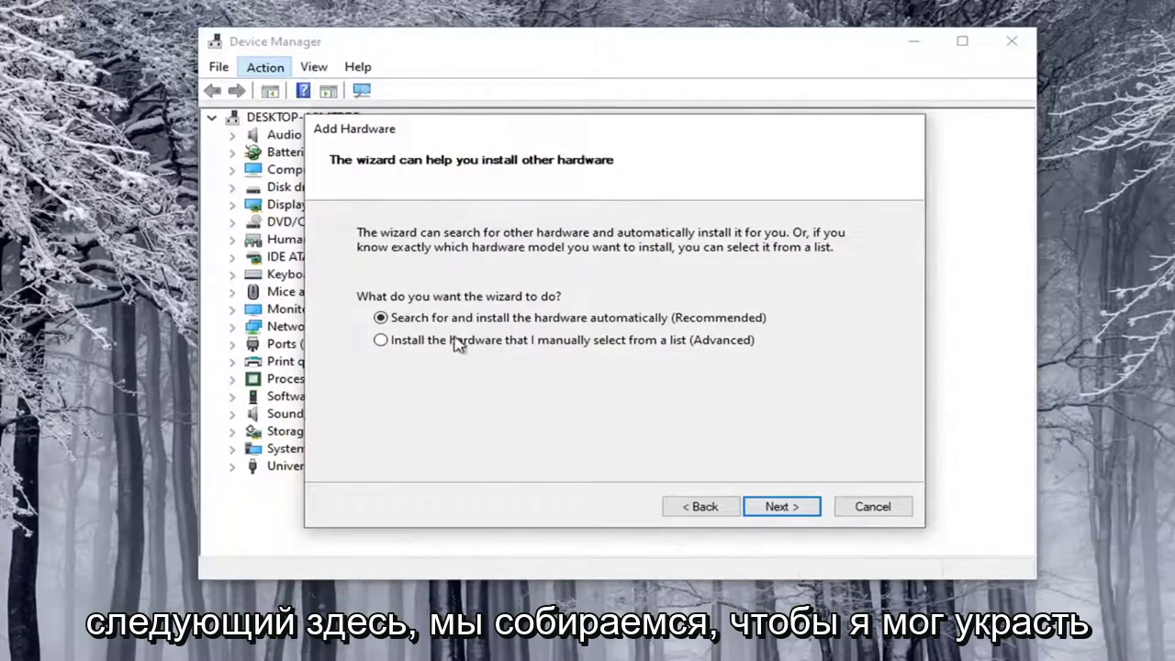
left_click(384, 342)
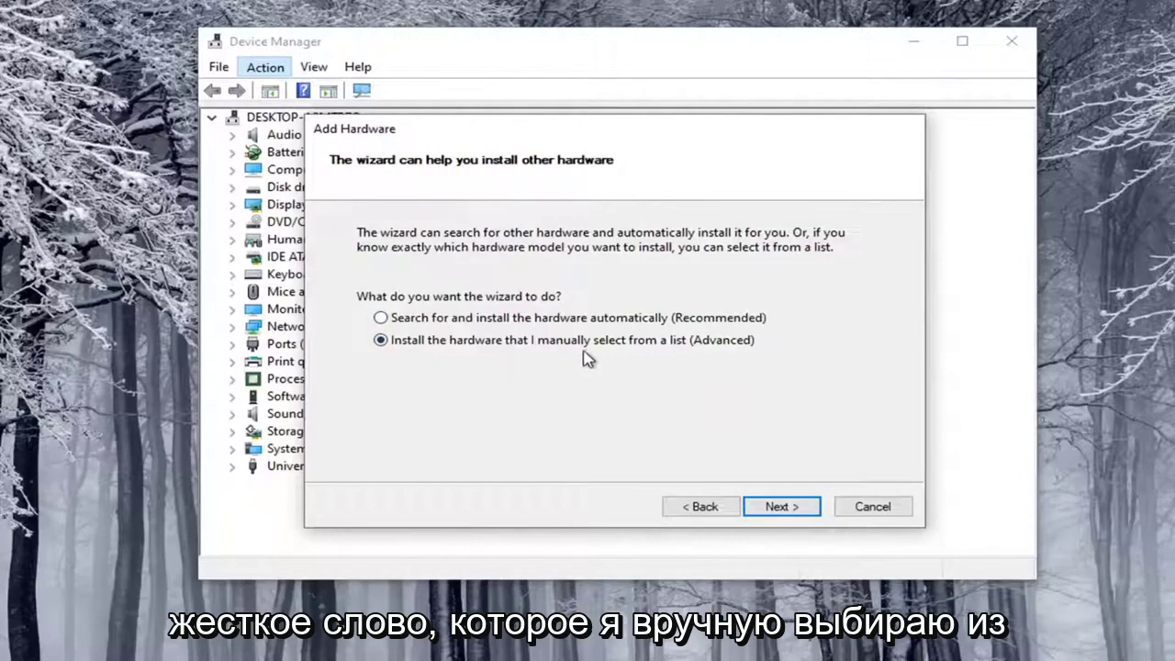
left_click(785, 511)
left_click(412, 321)
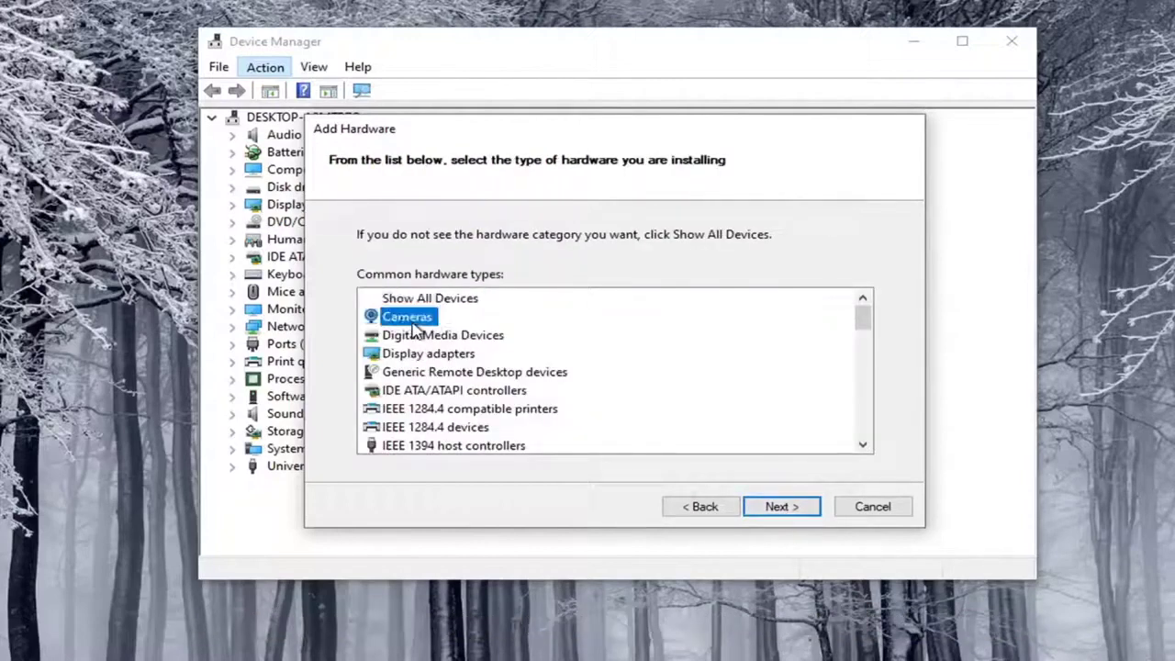
left_click(763, 507)
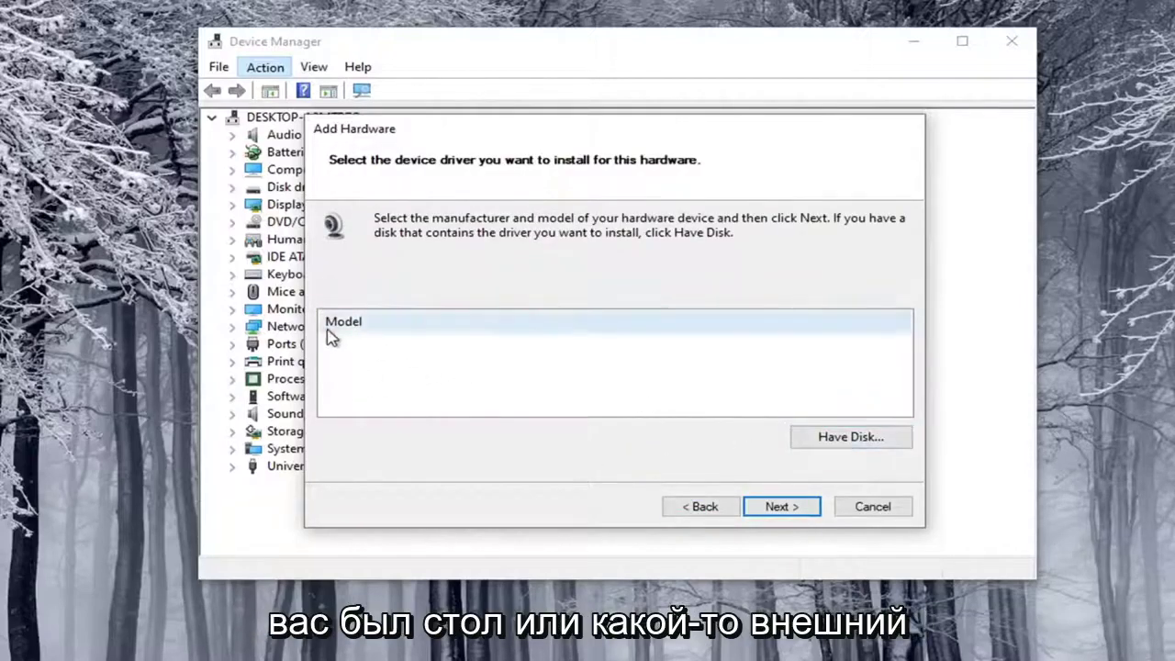
left_click(850, 439)
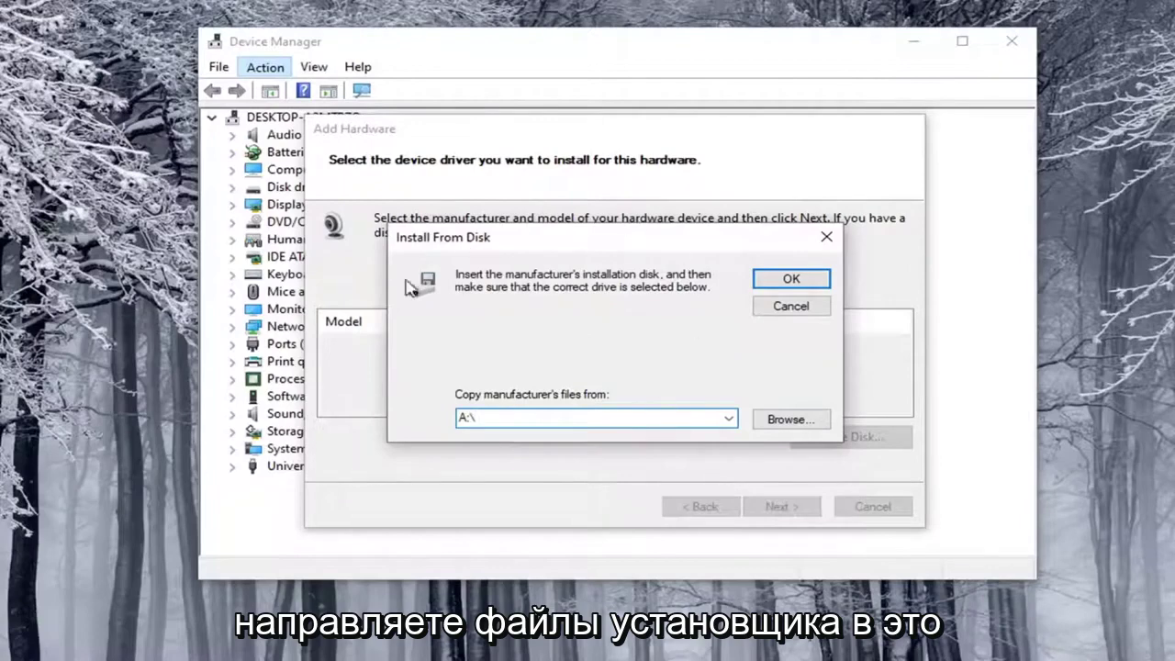
left_click(826, 237)
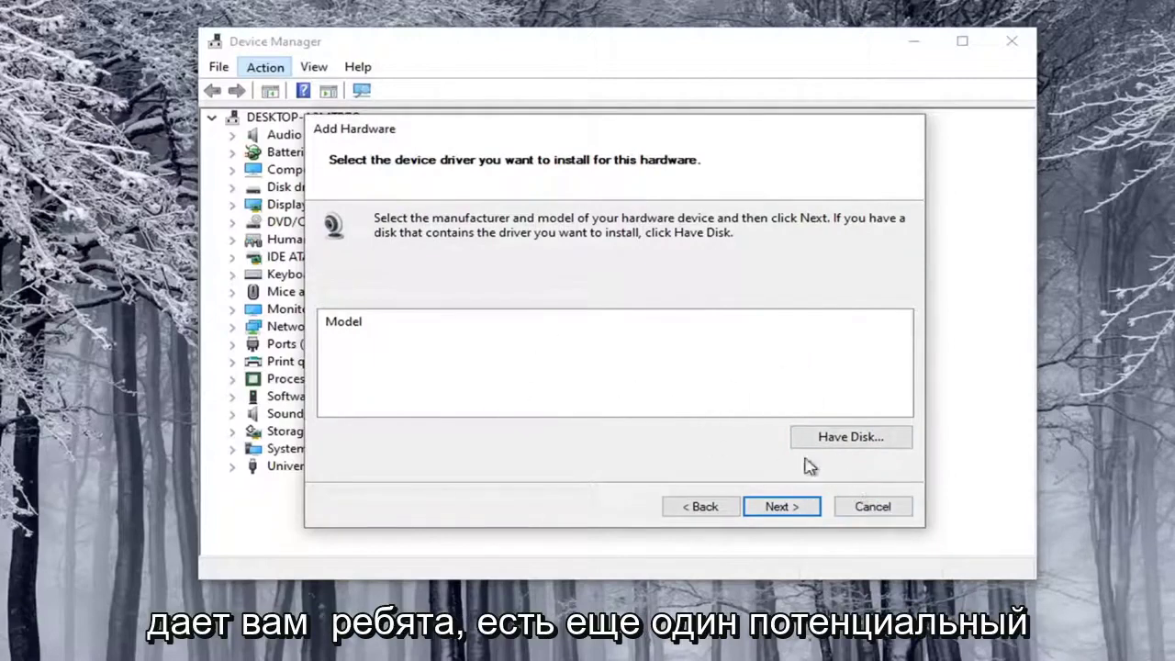
Cancel the Add Hardware wizard without installing any driver.
left_click(877, 507)
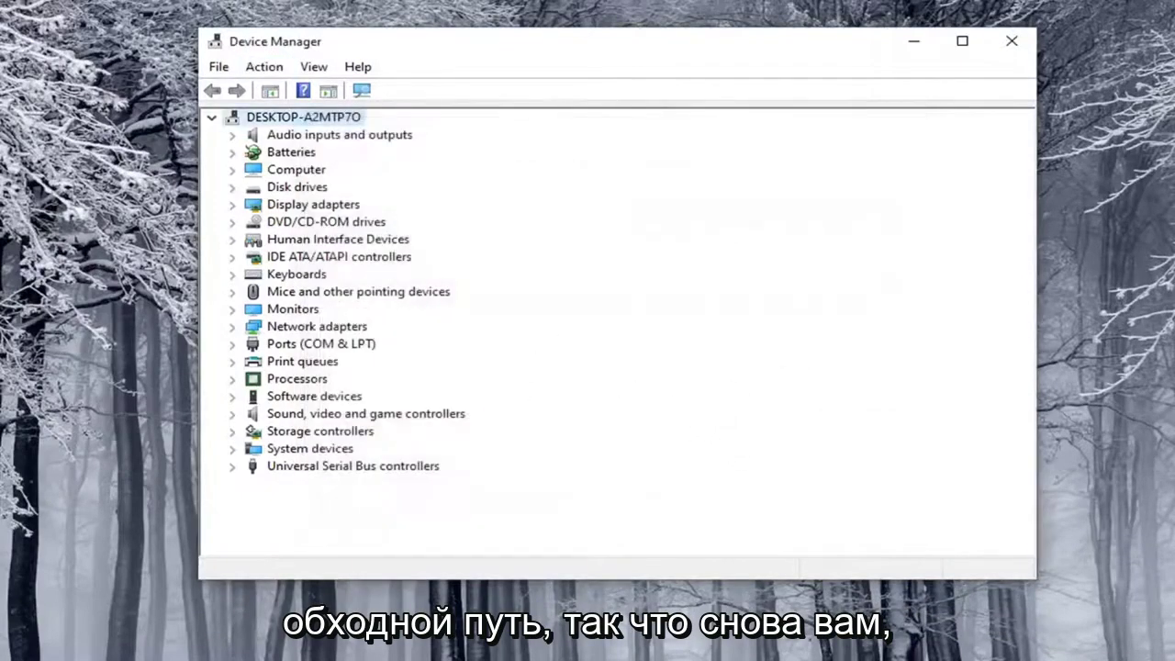